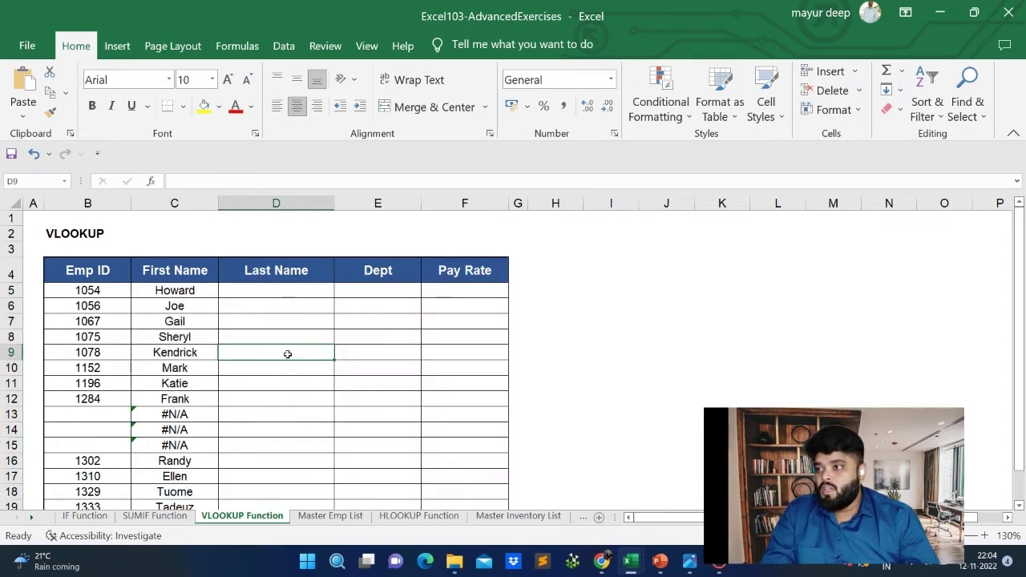
Examine the product code header row of the inventory table on the Master Inventory List sheet
left_click(518, 516)
left_click_drag(148, 309, 640, 298)
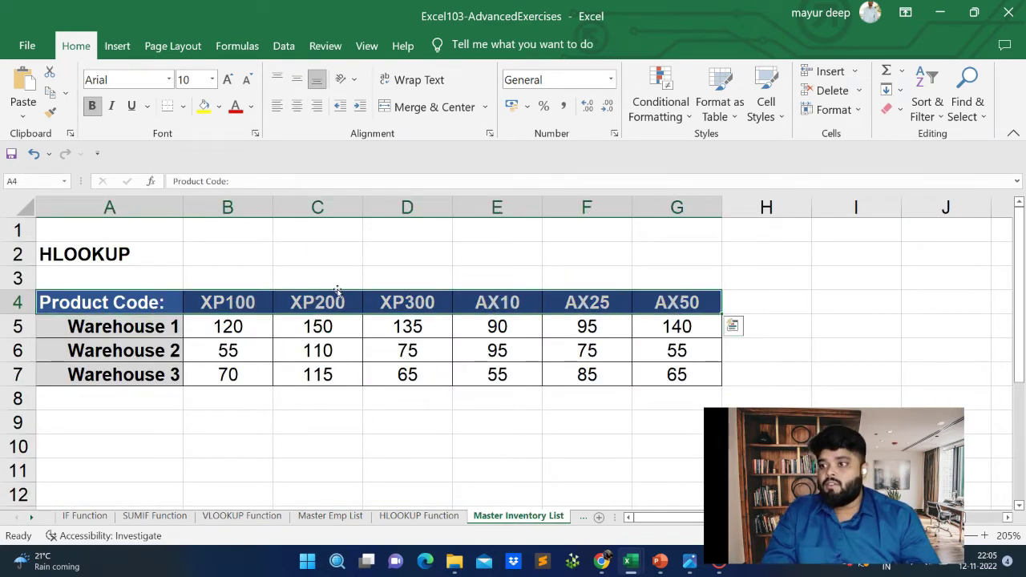
left_click(295, 304)
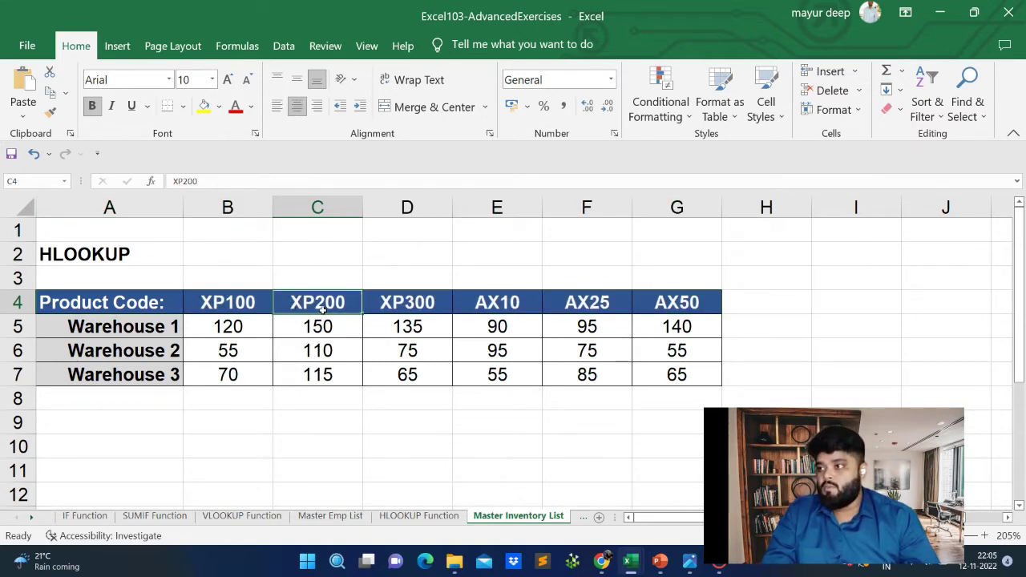
left_click(233, 310)
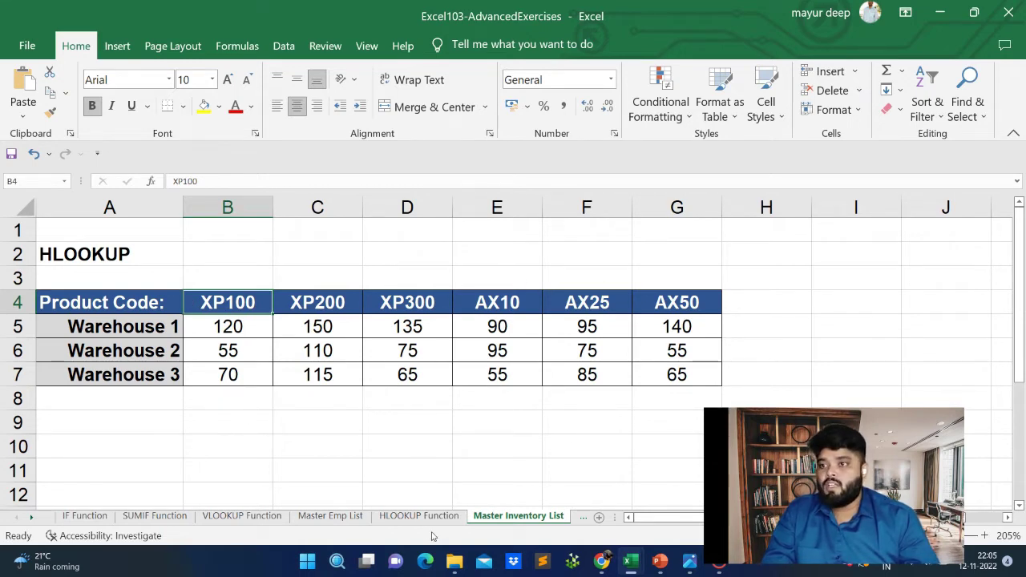
Examine the product code and warehouse inventory fields on the HLOOKUP Function sheet, and compare them with the Master Inventory List sheet
left_click(413, 516)
left_click(383, 336)
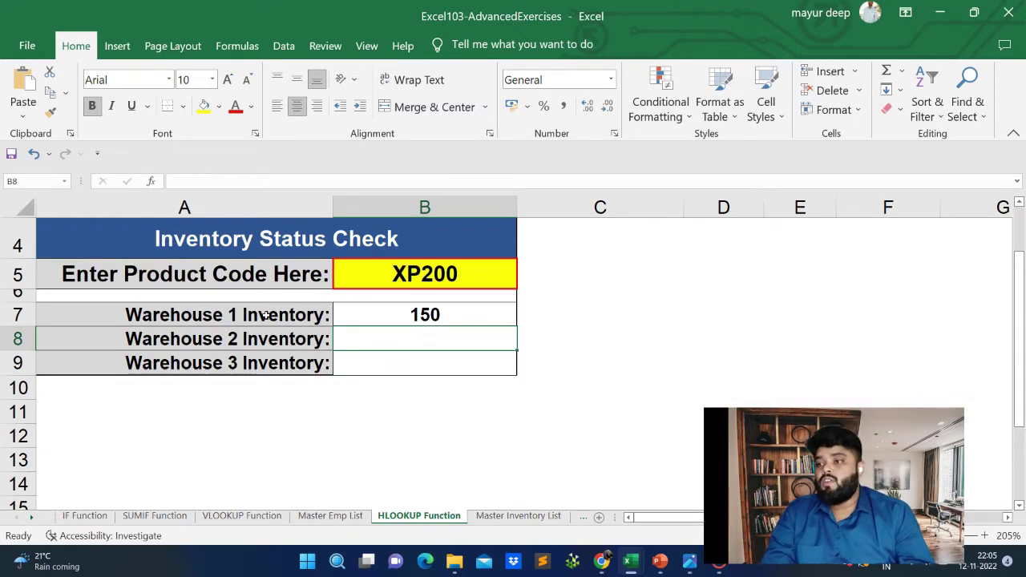
left_click(382, 277)
left_click(382, 339)
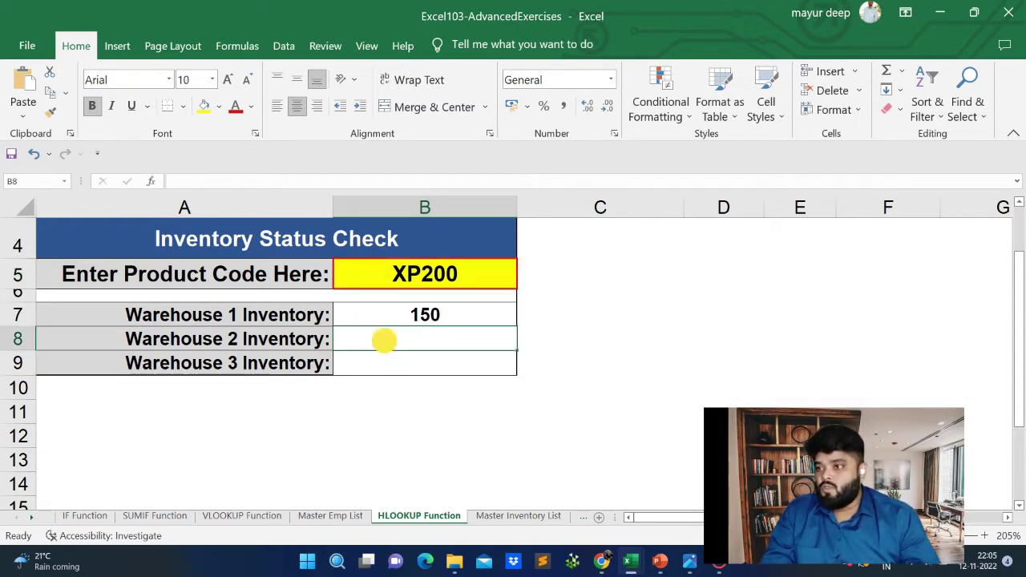
left_click(189, 308)
left_click(180, 276)
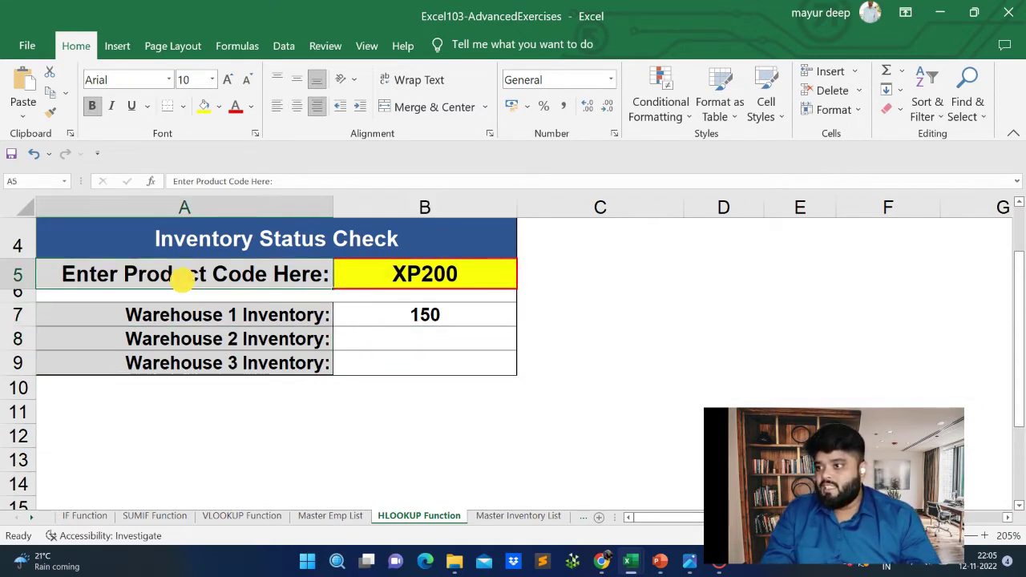
left_click(406, 276)
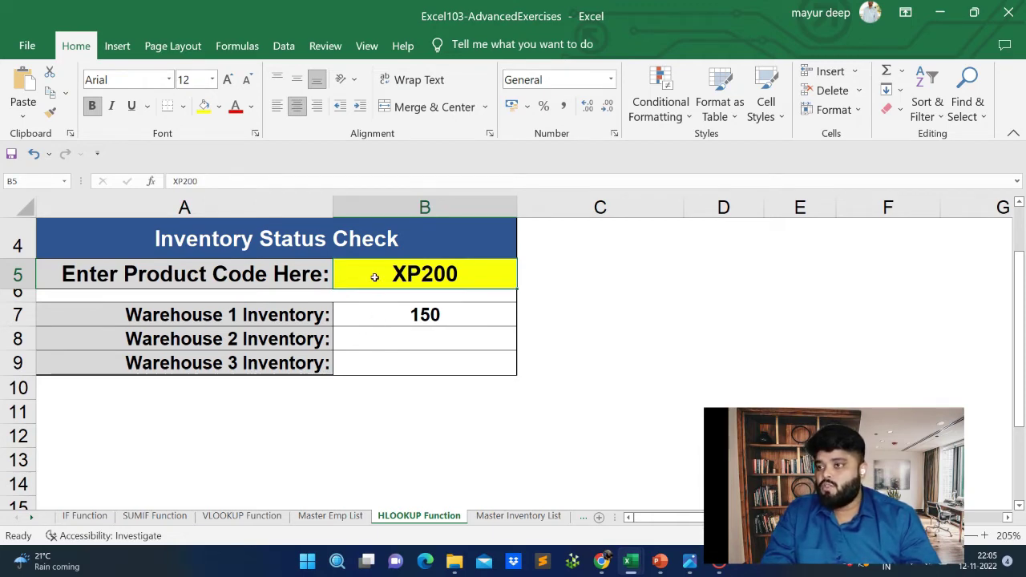
left_click(211, 353)
left_click(232, 339)
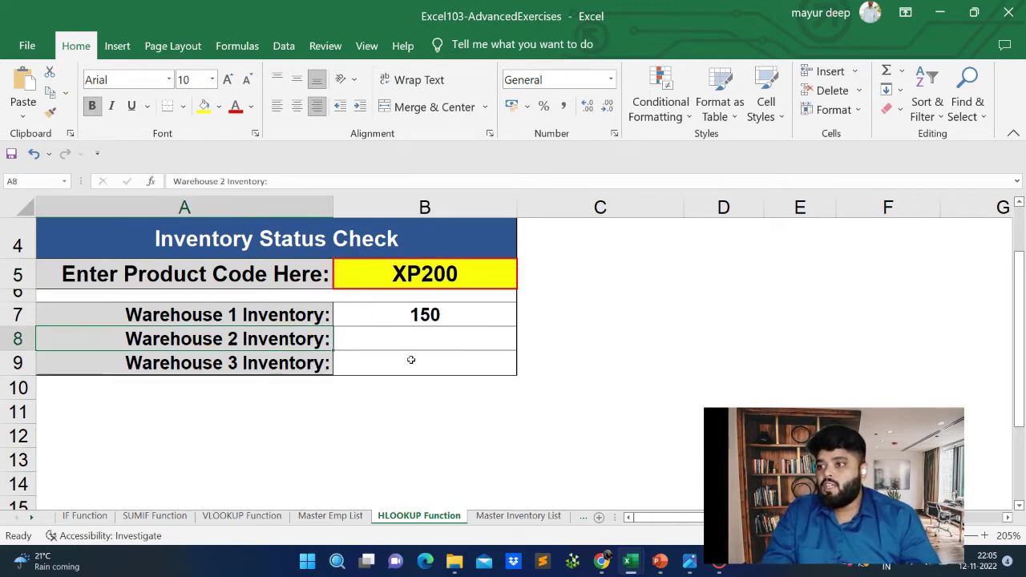
left_click(377, 339)
left_click(294, 341)
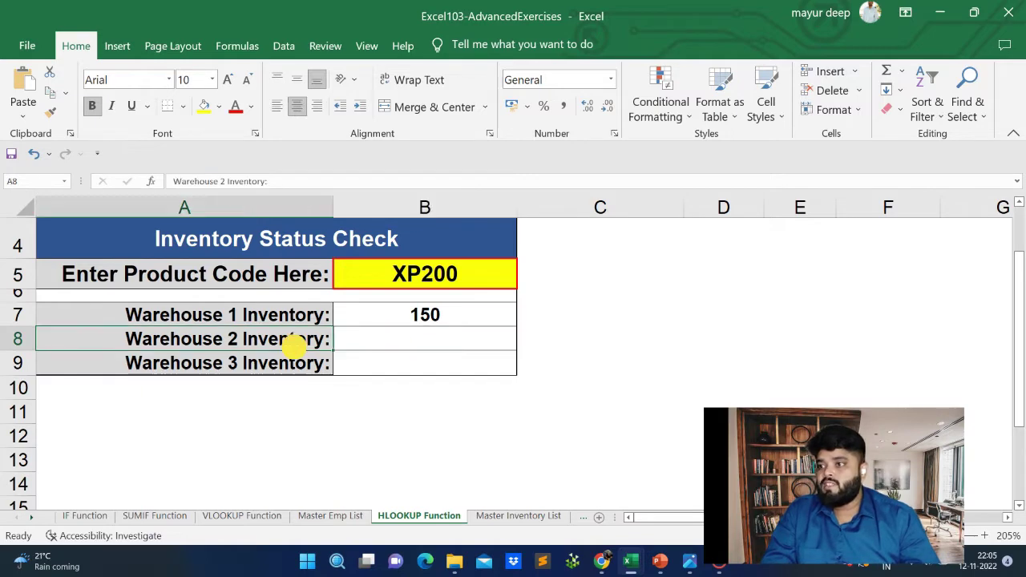
left_click(518, 516)
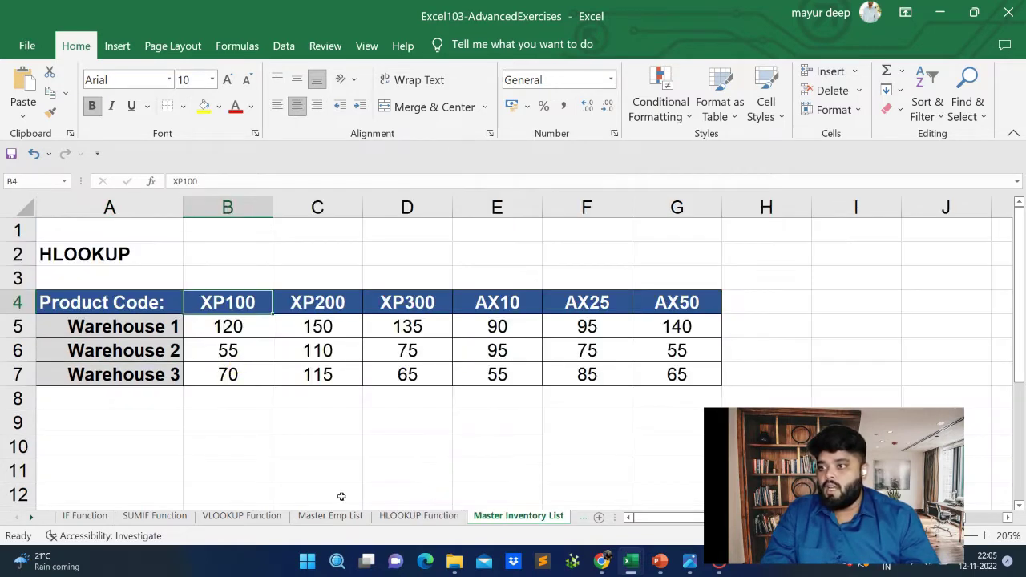
Start an HLOOKUP formula in cell B8 of the HLOOKUP Function sheet and open its function arguments clear of the product code cell
left_click(392, 515)
left_click(399, 338)
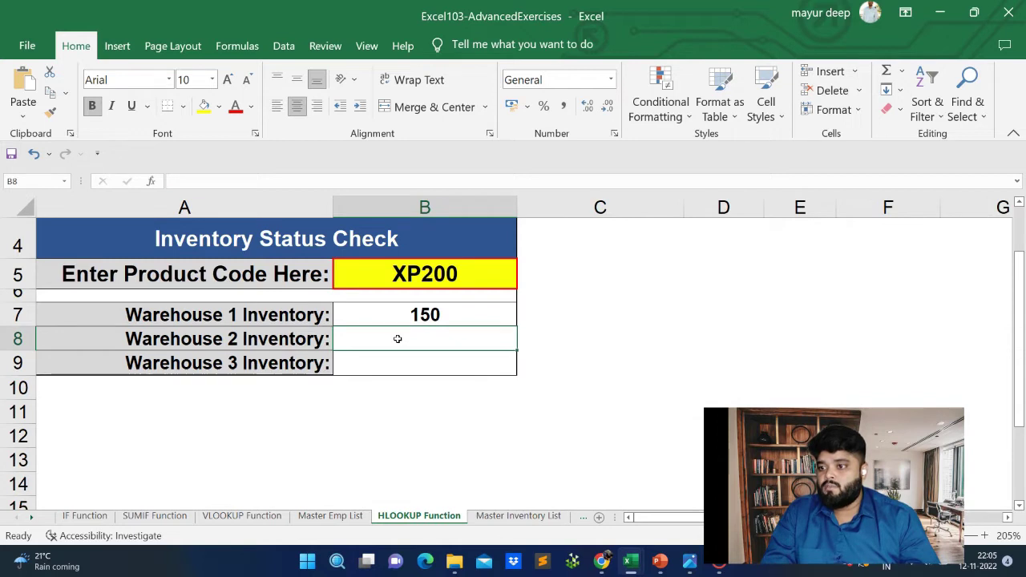
type("=hl")
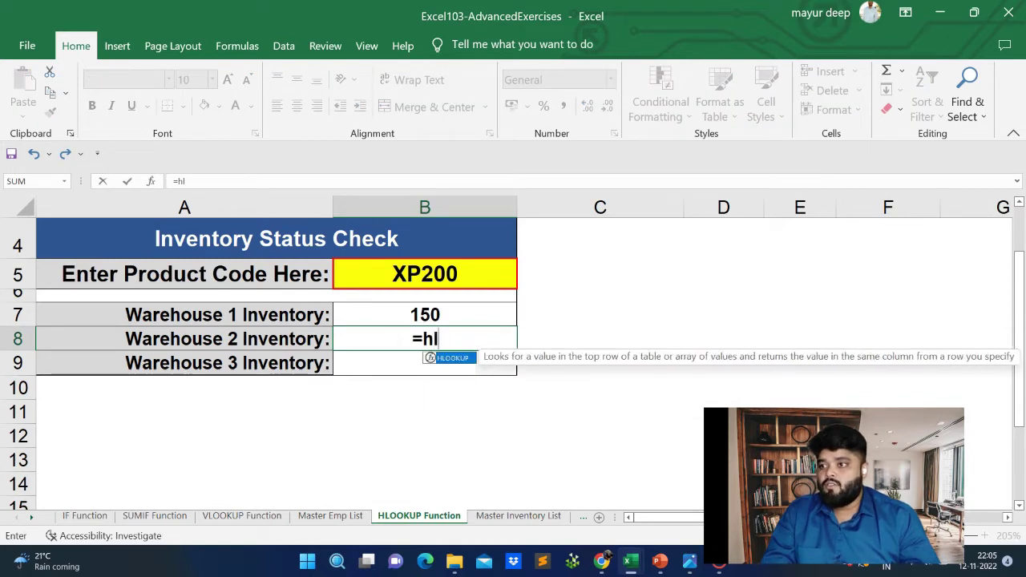
key("Tab")
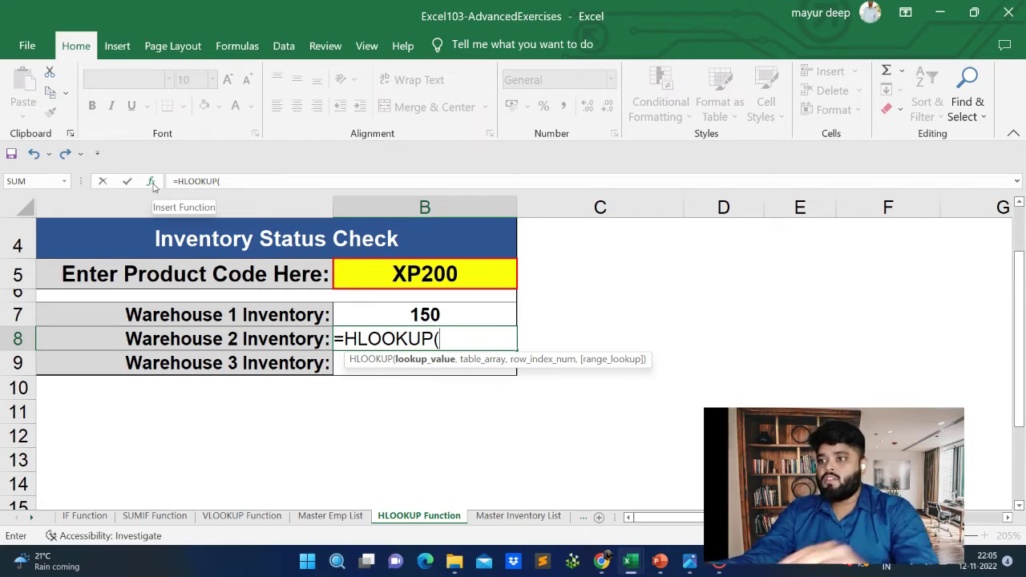
left_click(153, 182)
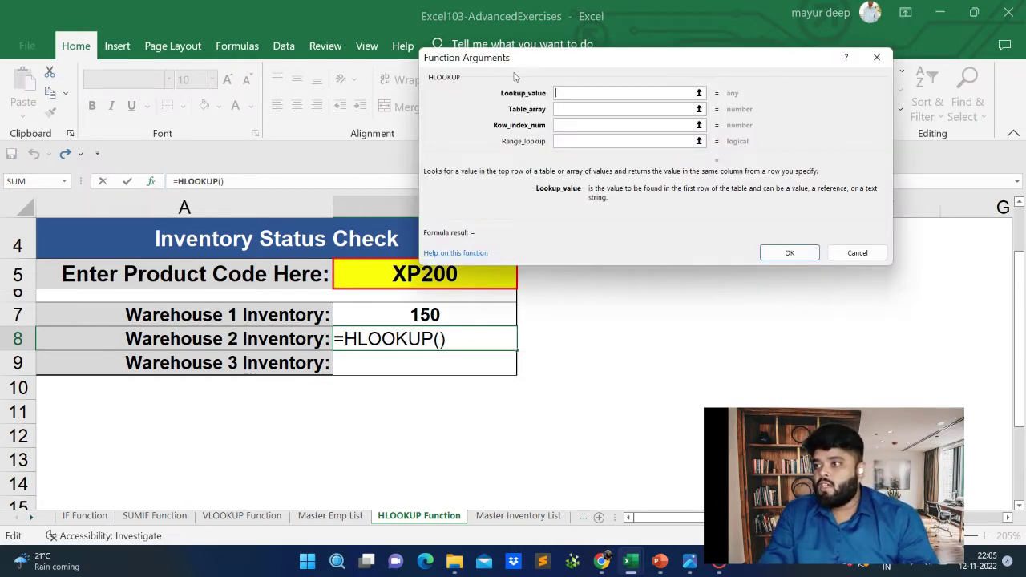
left_click_drag(512, 64, 525, 146)
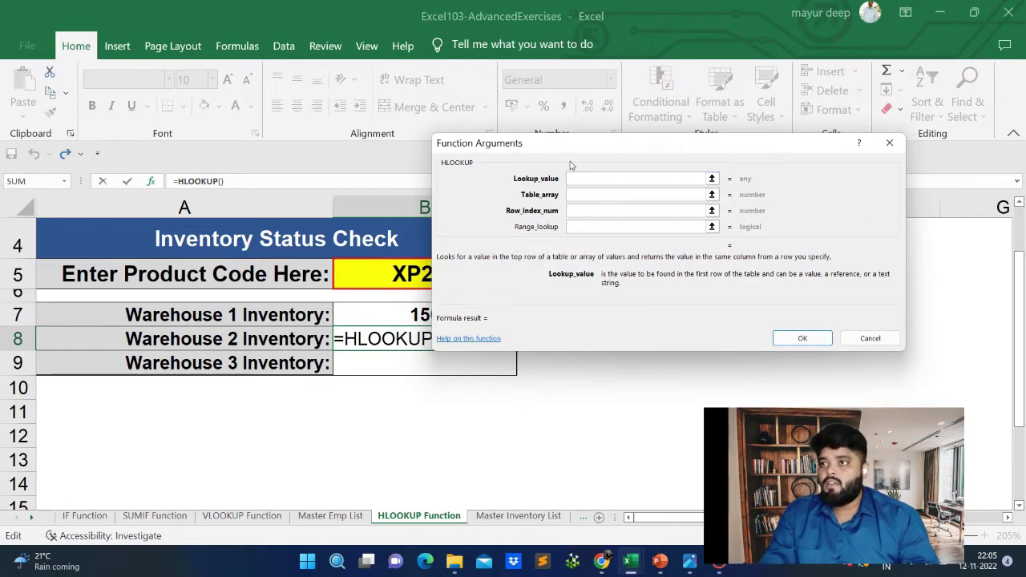
left_click_drag(563, 151, 611, 205)
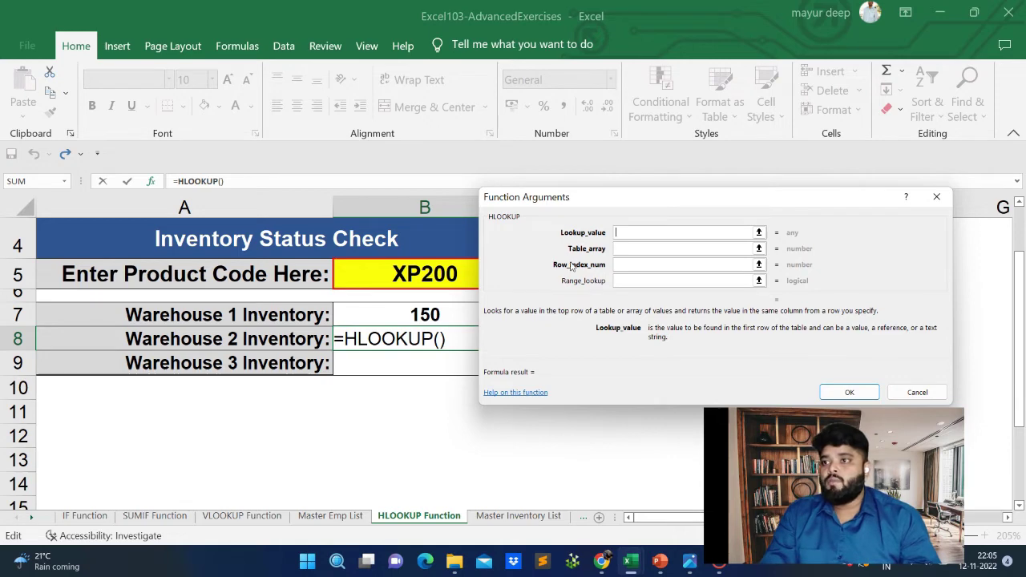
Set the HLOOKUP lookup value to B5 and the table array to A4:G7 on the Master Inventory List sheet
left_click(364, 275)
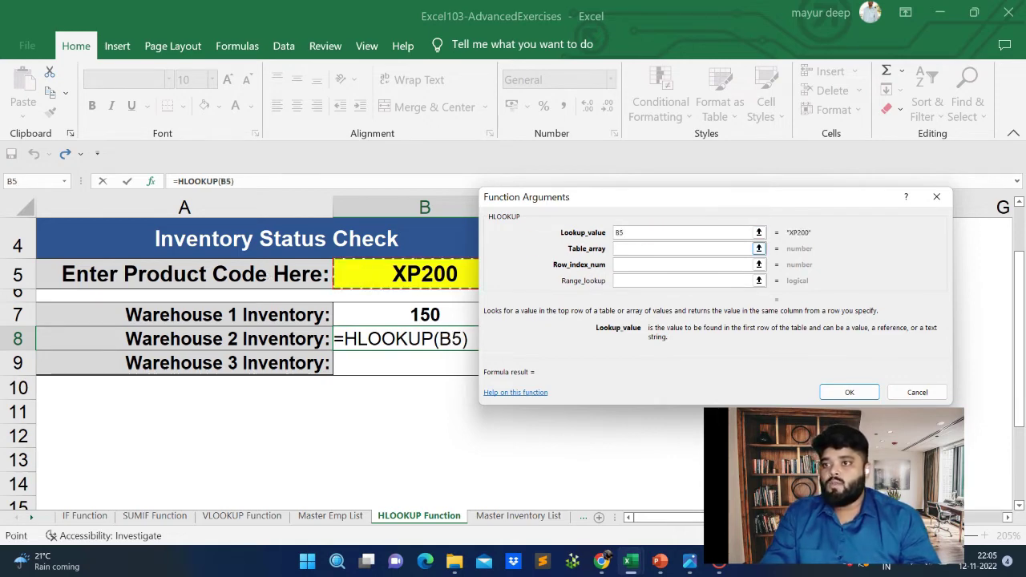
key("Tab")
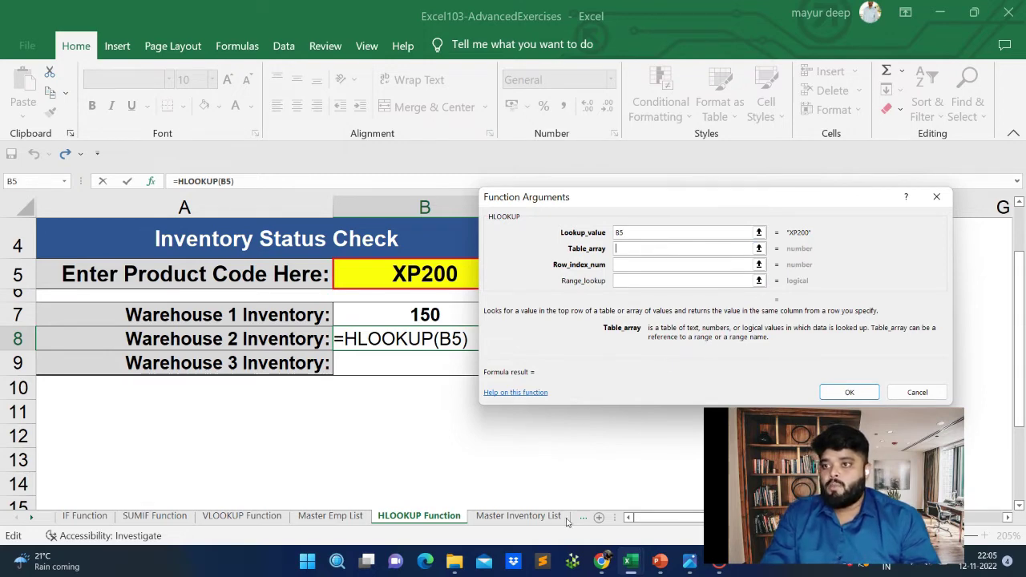
left_click(519, 516)
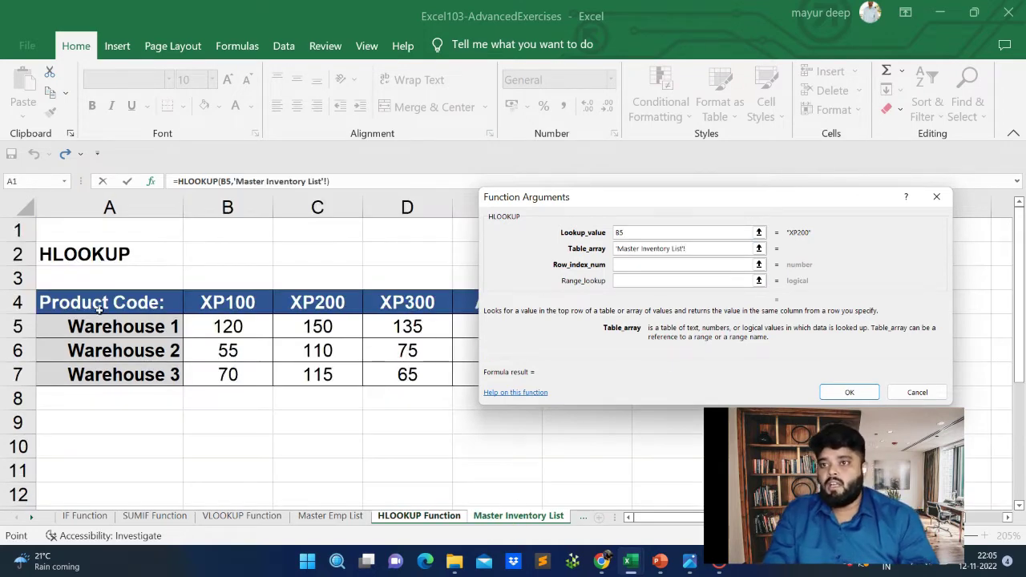
left_click_drag(98, 306, 659, 373)
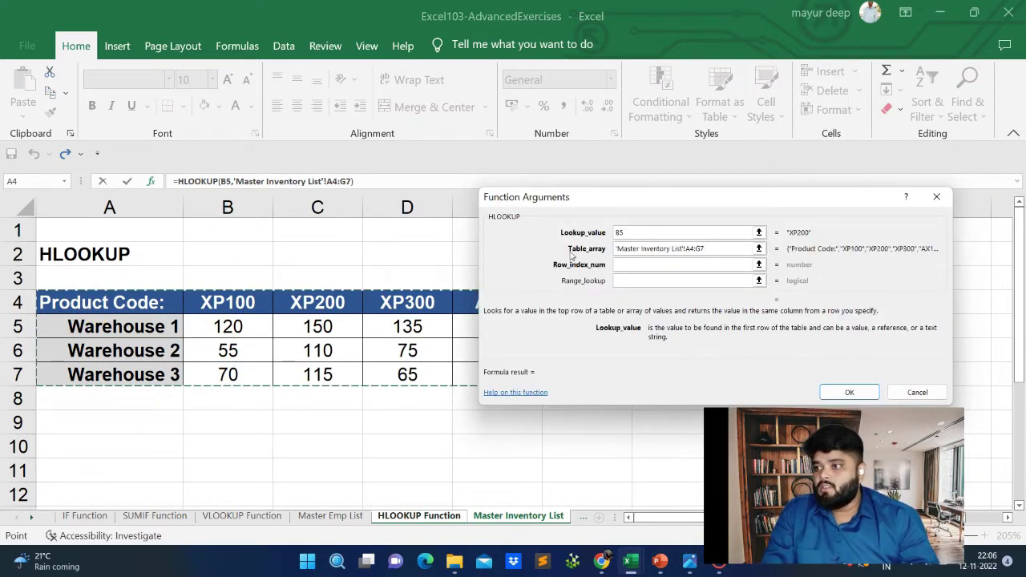
left_click(629, 265)
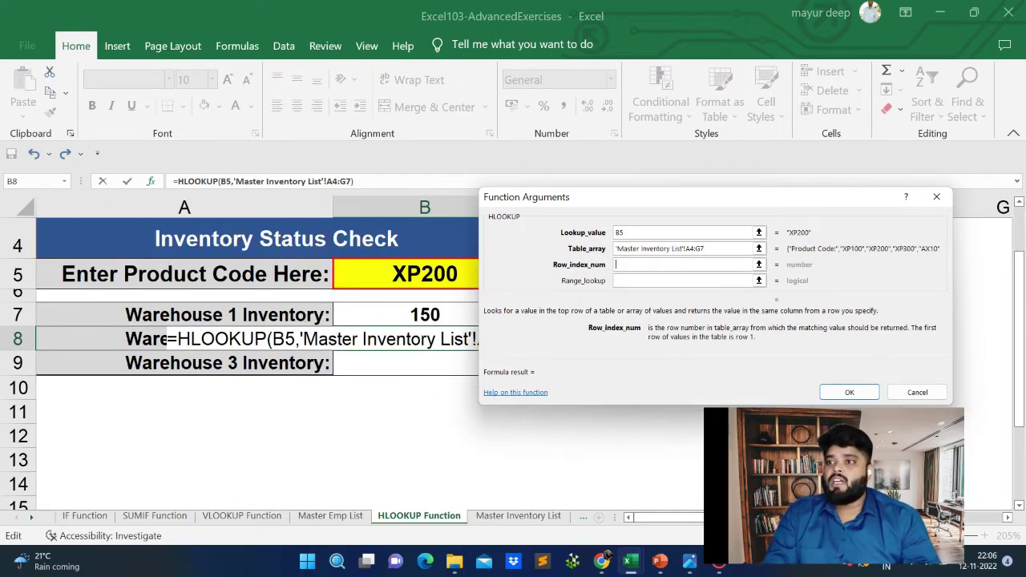
left_click(517, 516)
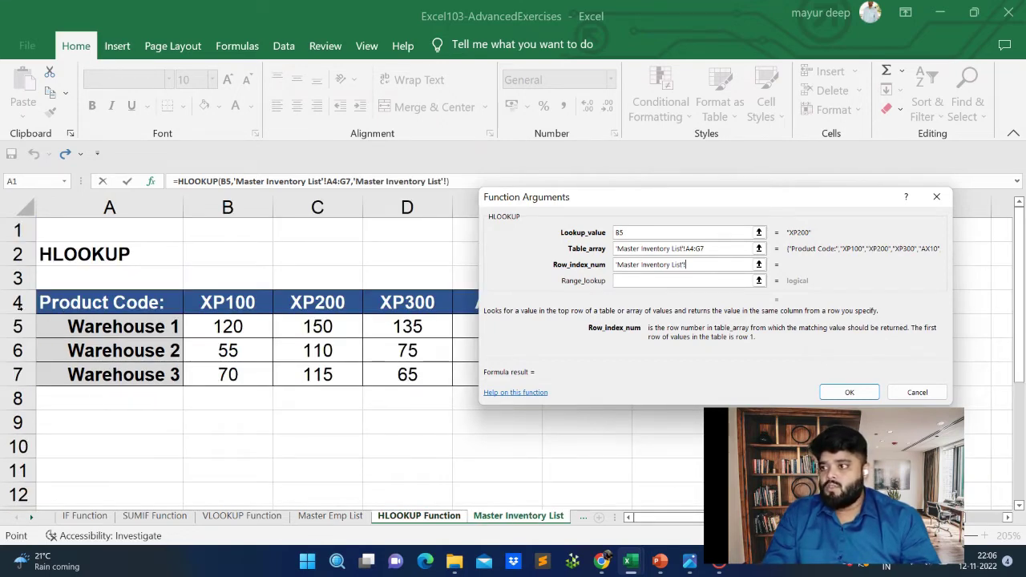
left_click(109, 350)
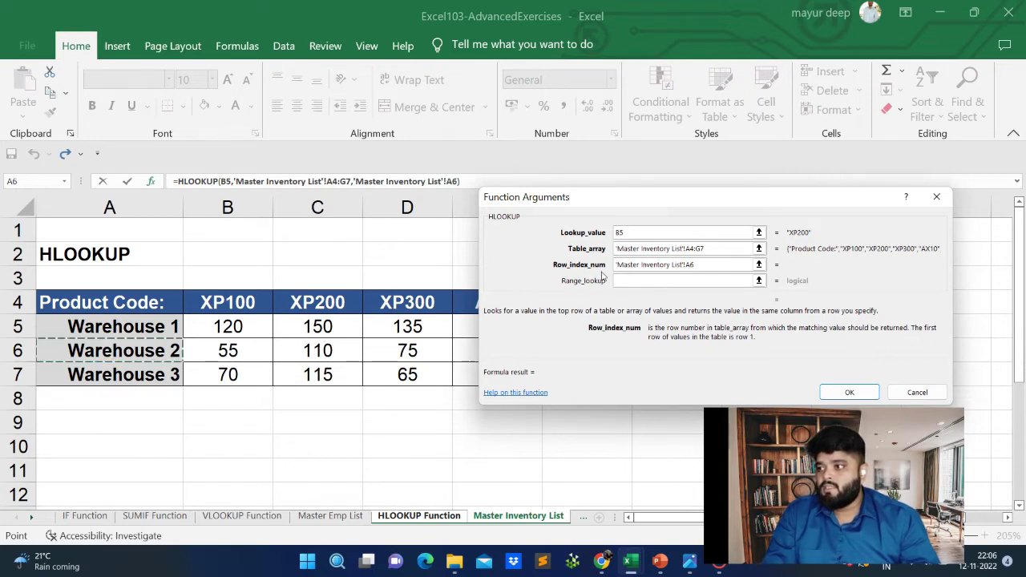
double_click(689, 264)
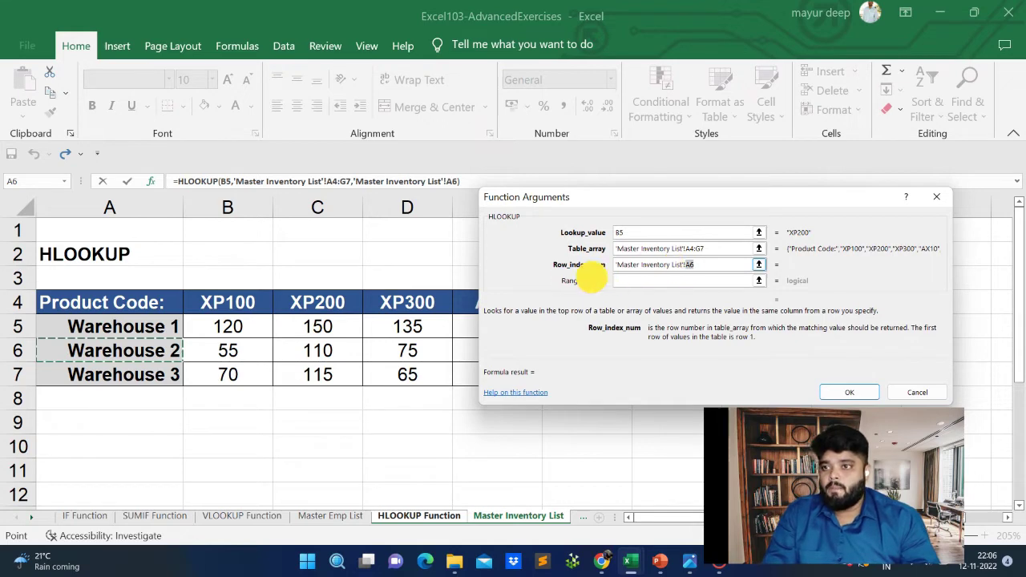
key("BackSpace")
key("BackSpace")
key("BackSpace")
key("BackSpace")
key("BackSpace")
key("BackSpace")
key("BackSpace")
key("BackSpace")
key("BackSpace")
key("BackSpace")
key("BackSpace")
key("BackSpace")
key("BackSpace")
key("BackSpace")
key("BackSpace")
key("BackSpace")
key("BackSpace")
key("BackSpace")
key("BackSpace")
key("BackSpace")
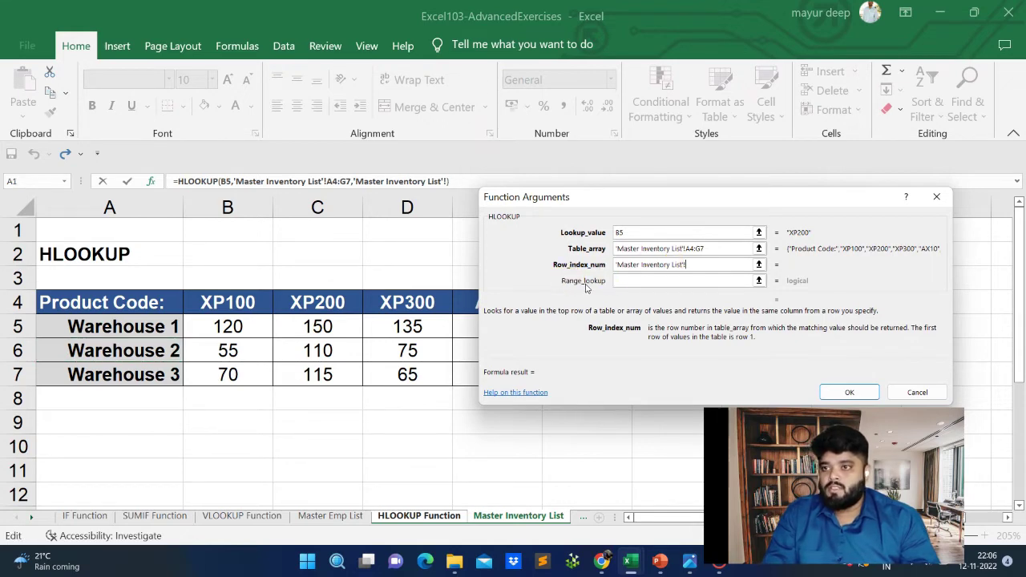
left_click(139, 356)
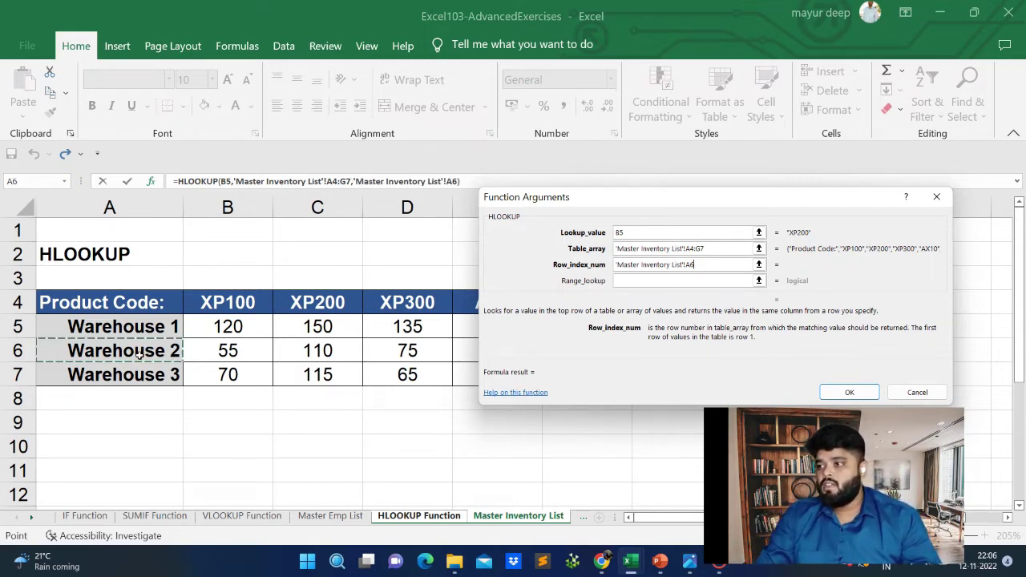
key("BackSpace")
key("BackSpace")
key("BackSpace")
key("BackSpace")
key("BackSpace")
key("BackSpace")
key("BackSpace")
key("BackSpace")
key("BackSpace")
key("BackSpace")
key("BackSpace")
key("BackSpace")
key("BackSpace")
key("BackSpace")
key("BackSpace")
key("BackSpace")
key("BackSpace")
key("BackSpace")
key("BackSpace")
key("BackSpace")
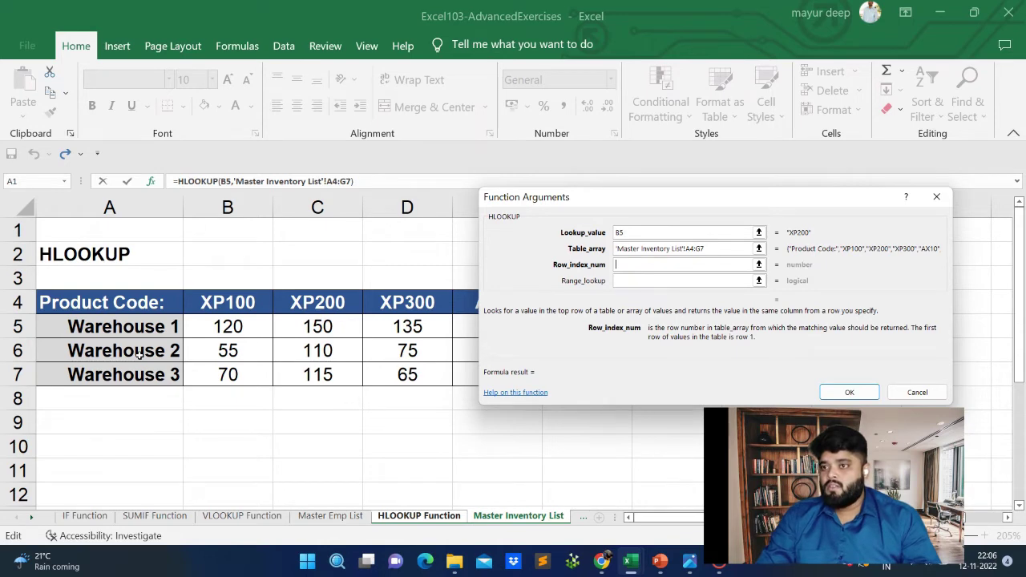
Set the HLOOKUP row index number to 3 for the Warehouse 2 row
type("3")
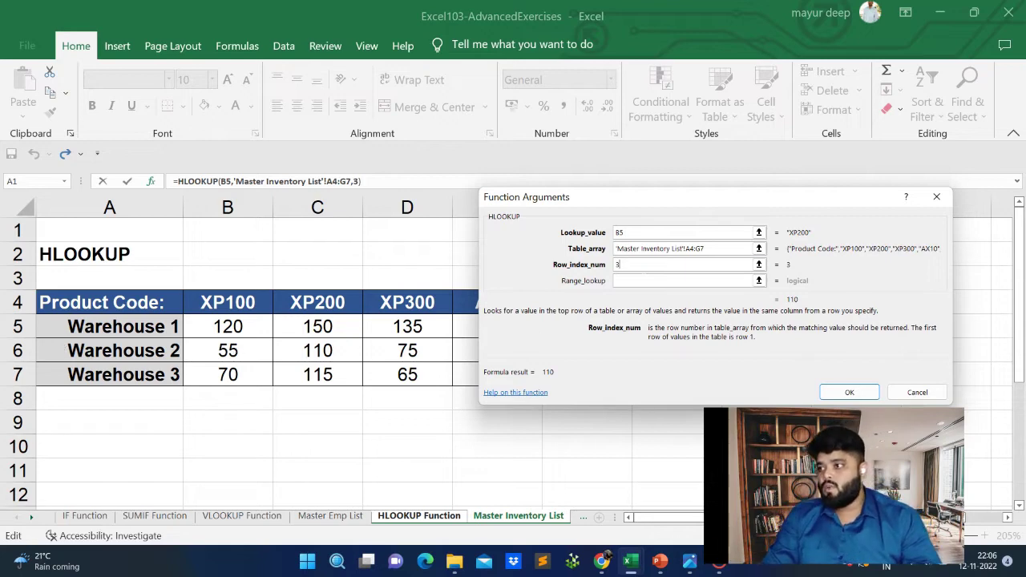
left_click(638, 281)
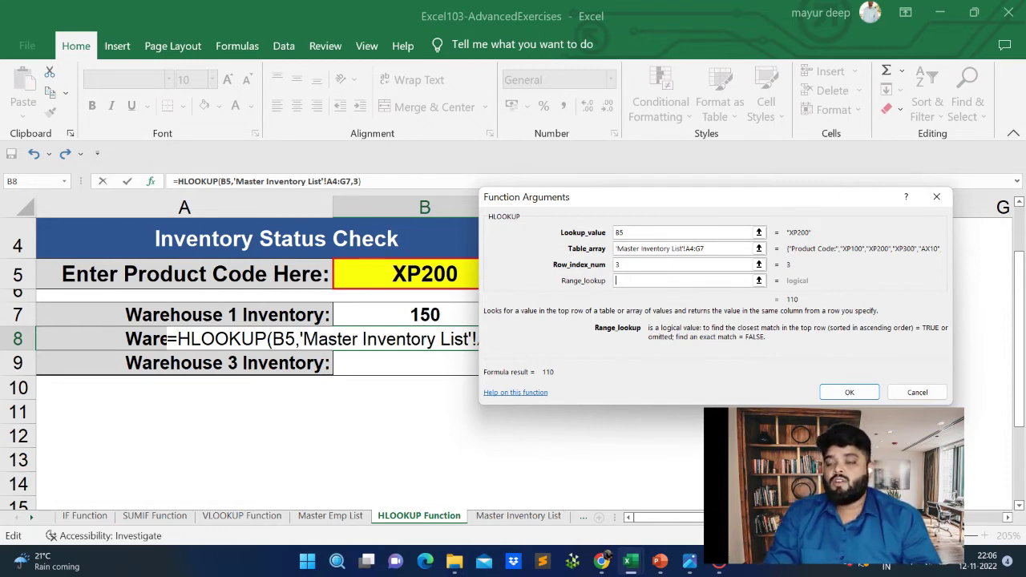
type("Fal")
key("BackSpace")
key("BackSpace")
key("BackSpace")
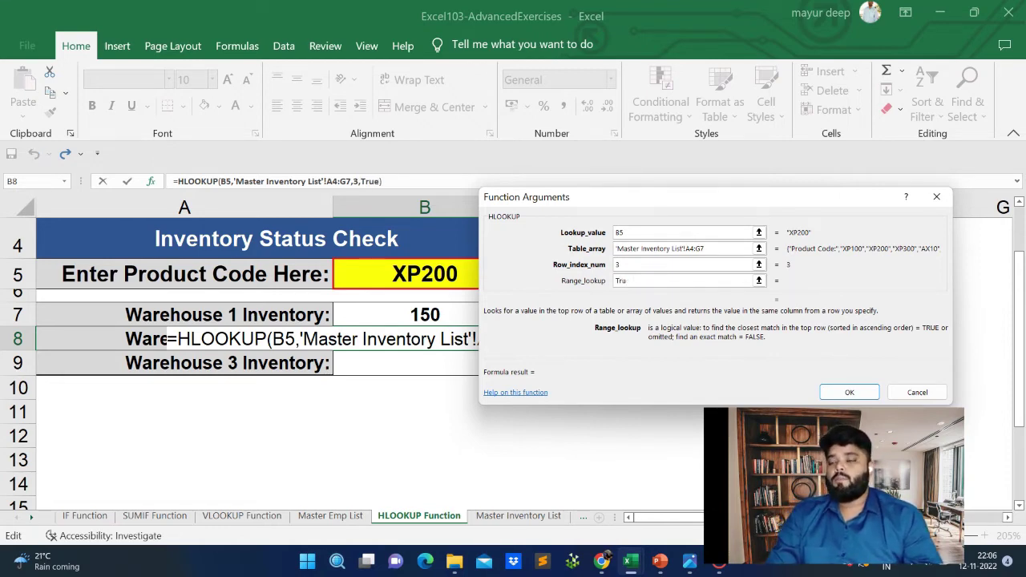
type("T")
key("BackSpace")
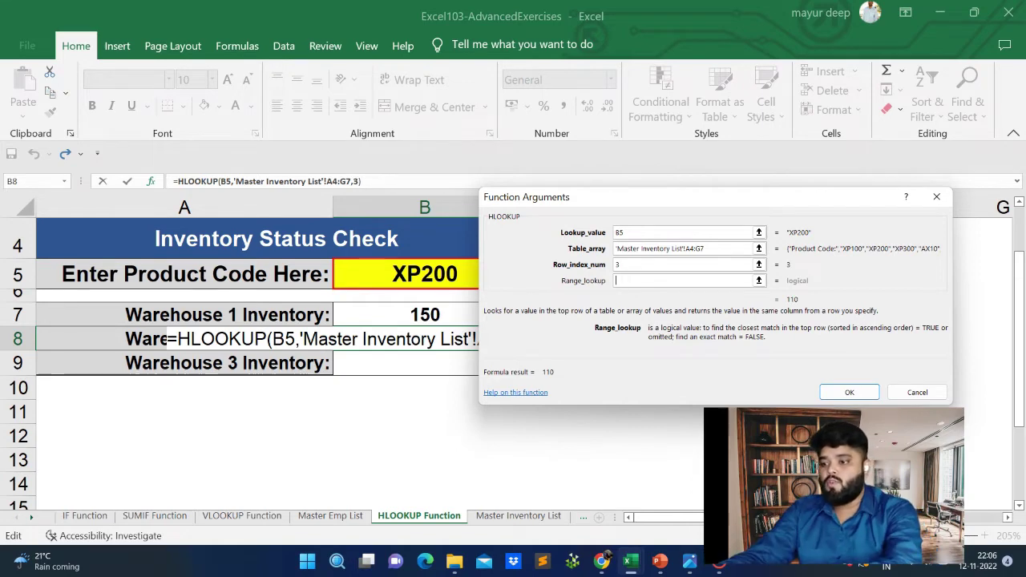
type("False")
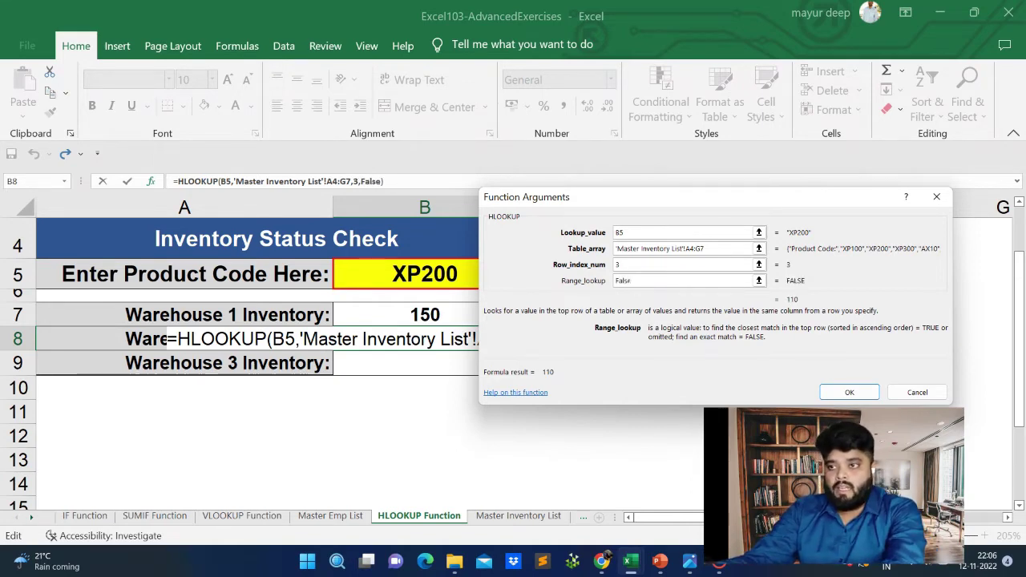
key("BackSpace")
key("BackSpace")
key("BackSpace")
key("BackSpace")
key("BackSpace")
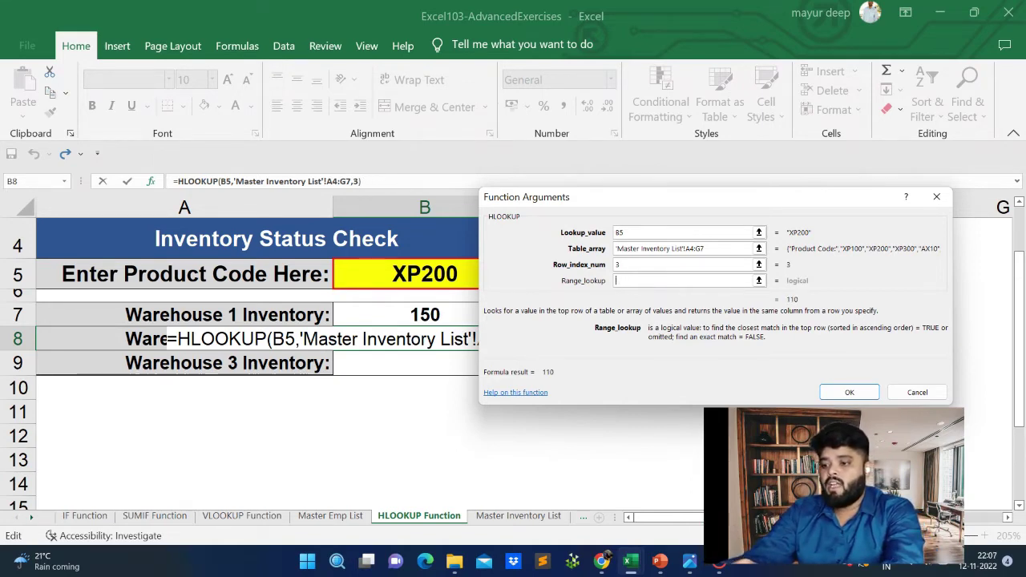
Set the range lookup to 0 for an exact match and enter the finished HLOOKUP formula in cell B8
type("0")
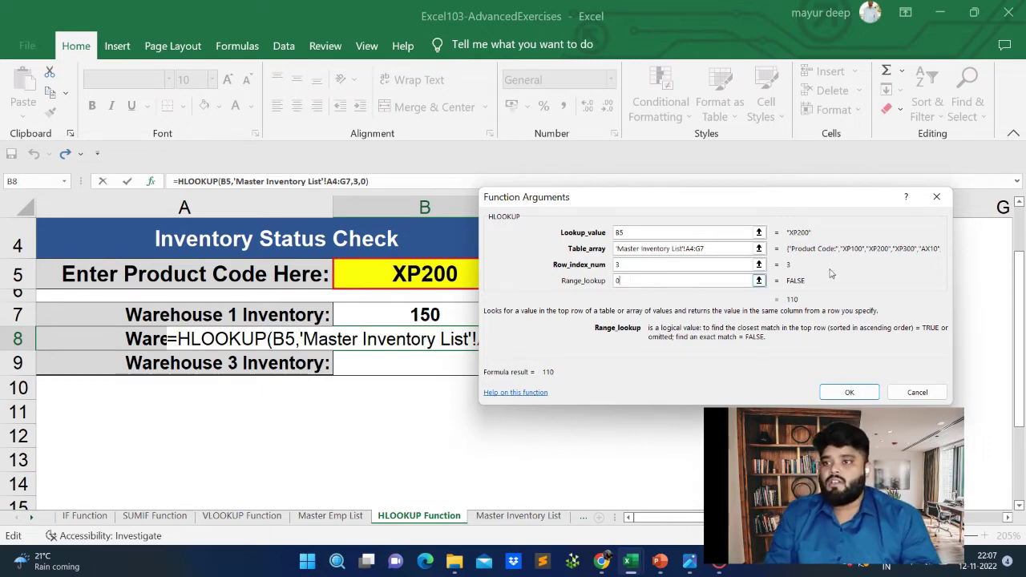
left_click(830, 394)
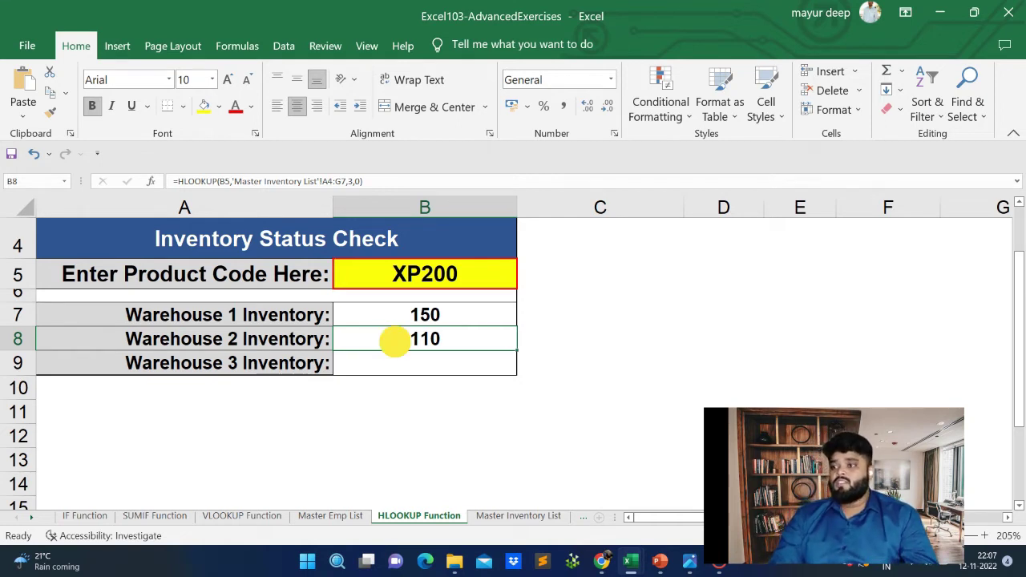
Review the HLOOKUP formulas in B7 and B8 and the product code row A4:G4 on the Master Inventory List sheet
left_click(375, 319)
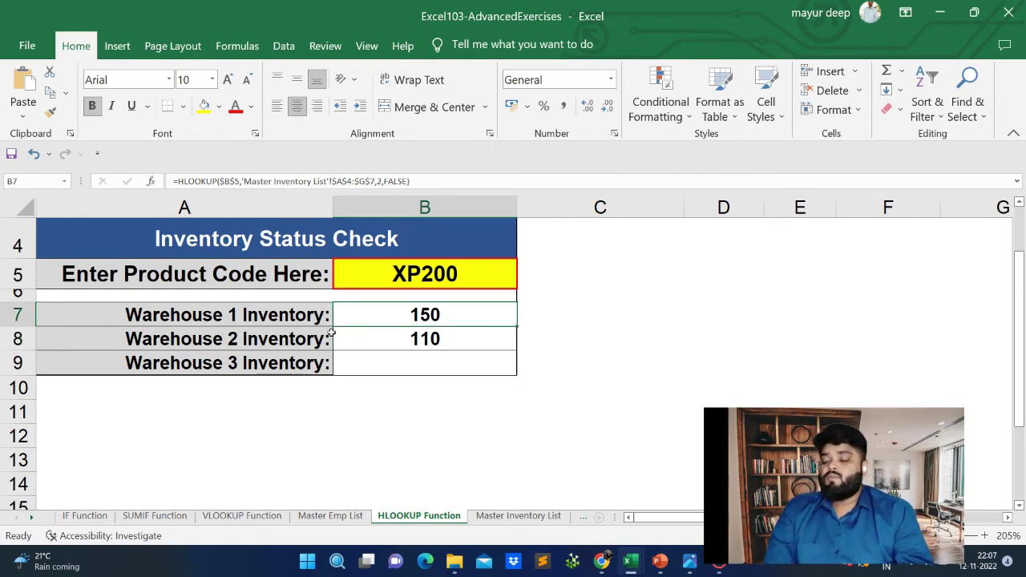
left_click(392, 335)
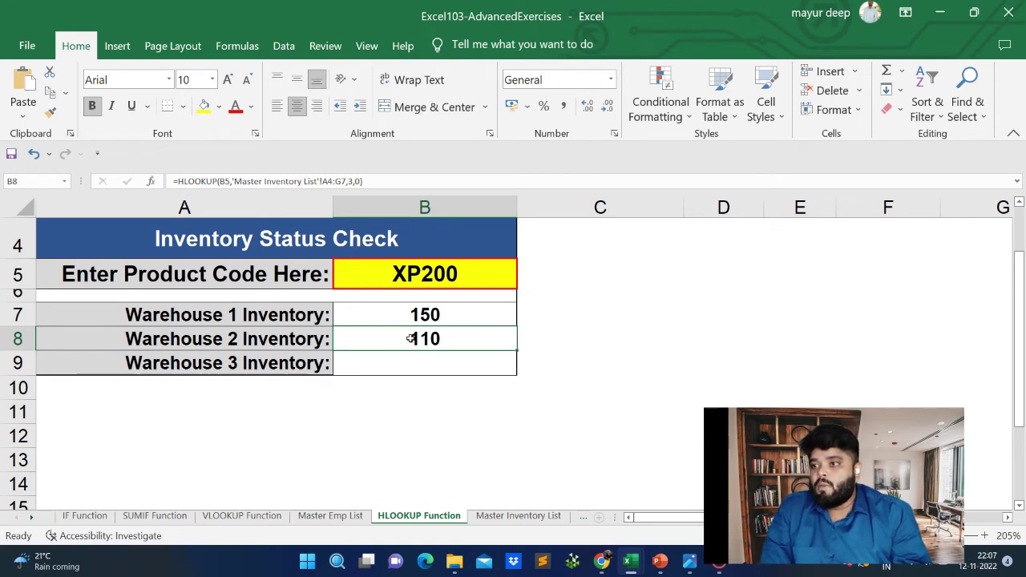
left_click(505, 516)
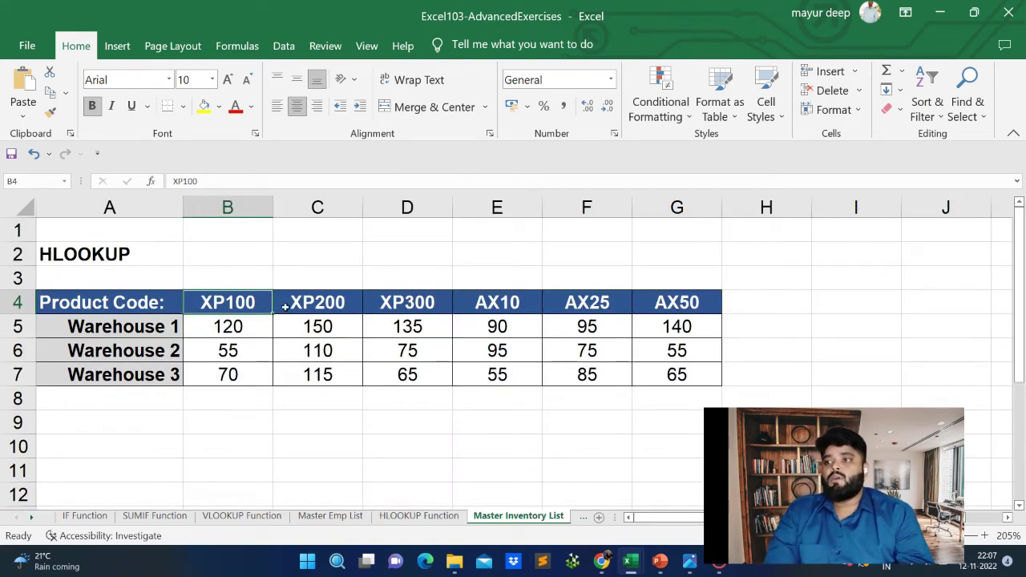
left_click_drag(129, 304, 685, 305)
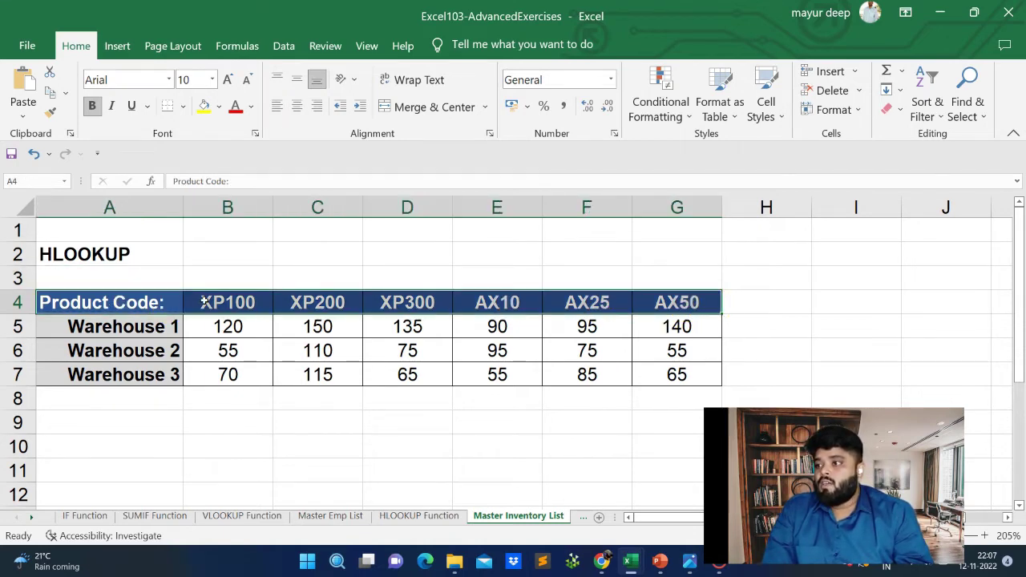
left_click_drag(136, 305, 677, 304)
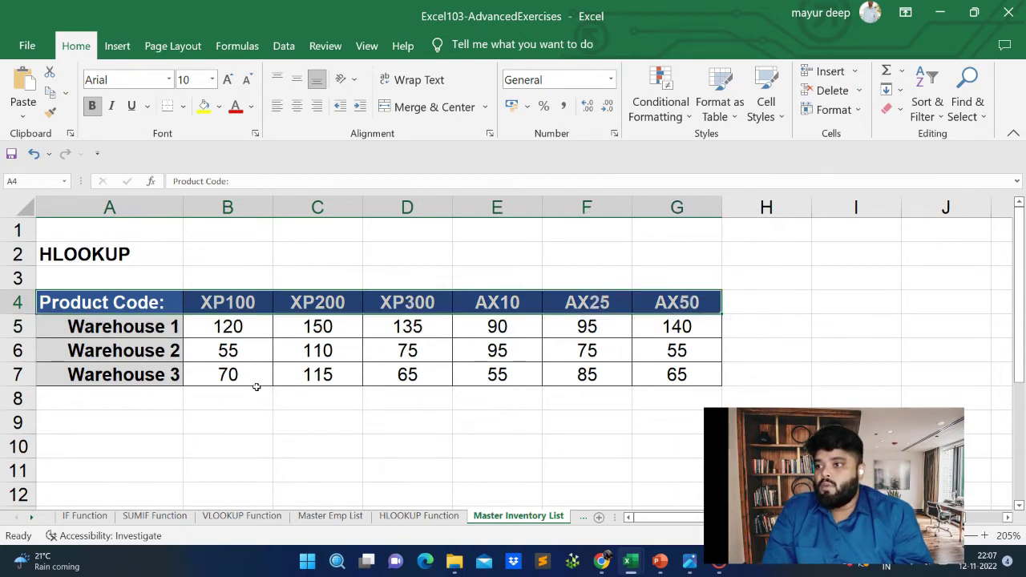
Compare the VLOOKUP Function sheet's layout with the horizontal product code headers in row 4 of the Master Inventory List
left_click(242, 515)
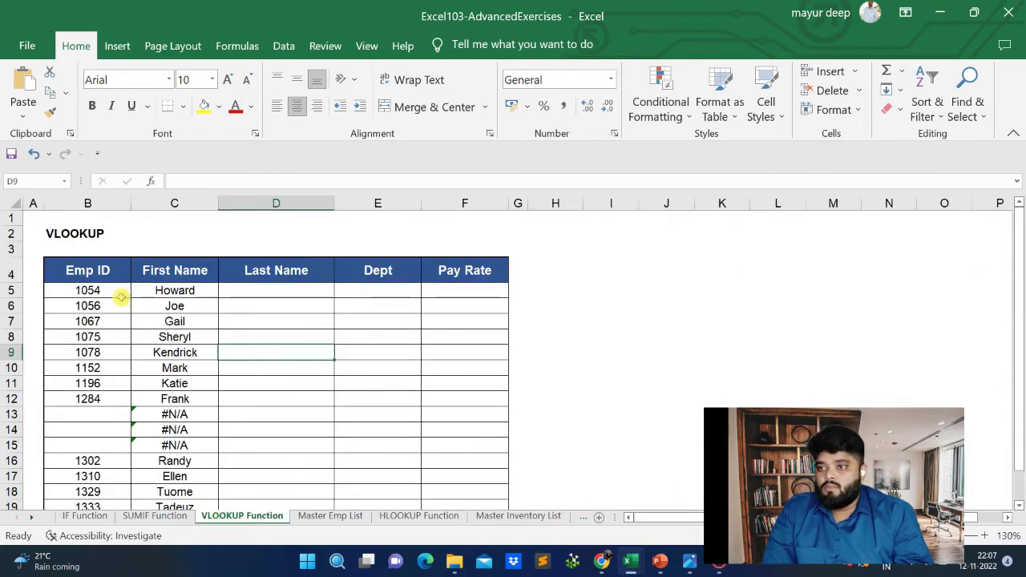
left_click(421, 515)
left_click(518, 515)
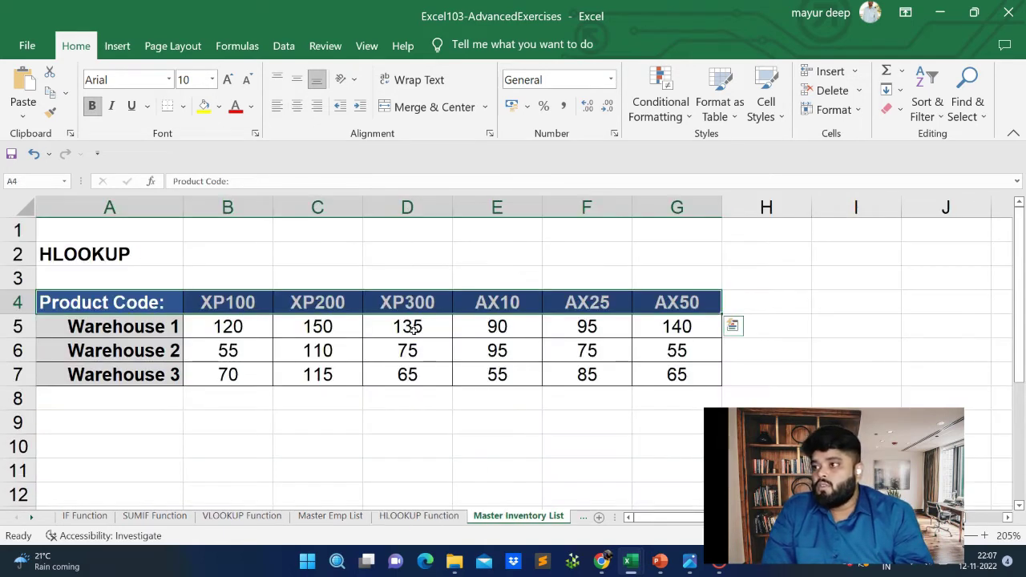
left_click(218, 308)
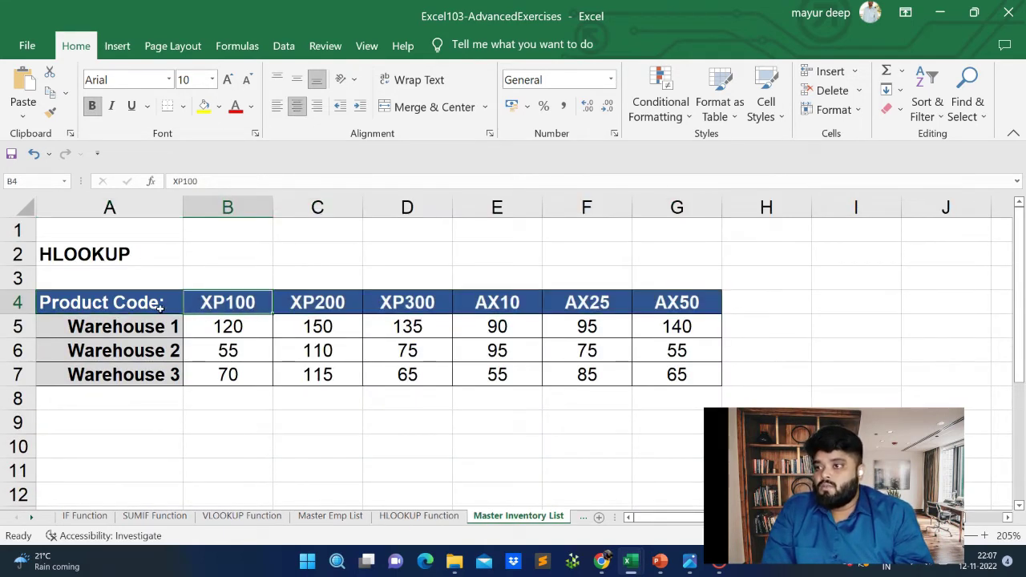
left_click_drag(155, 303, 657, 305)
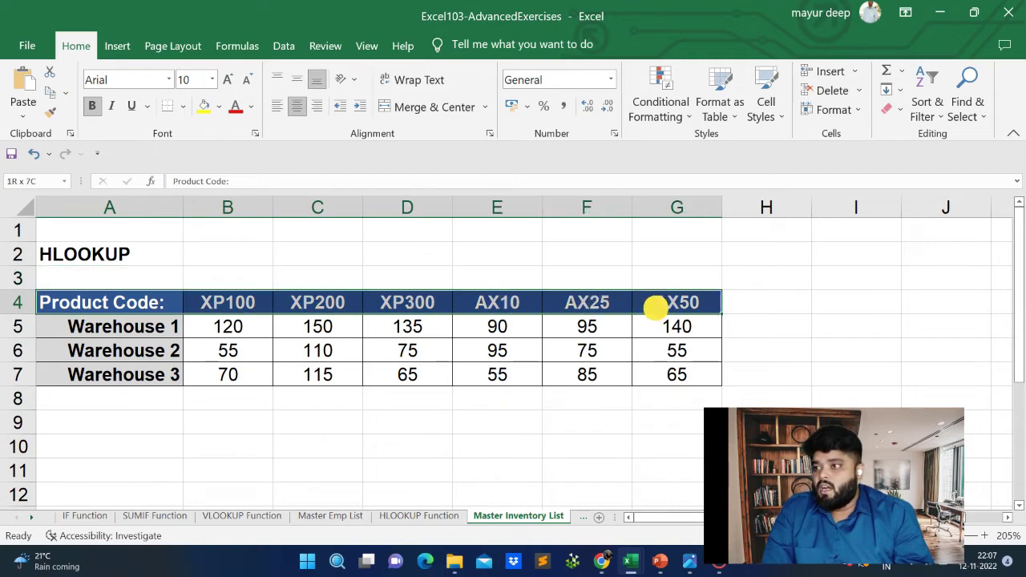
left_click_drag(250, 299, 557, 300)
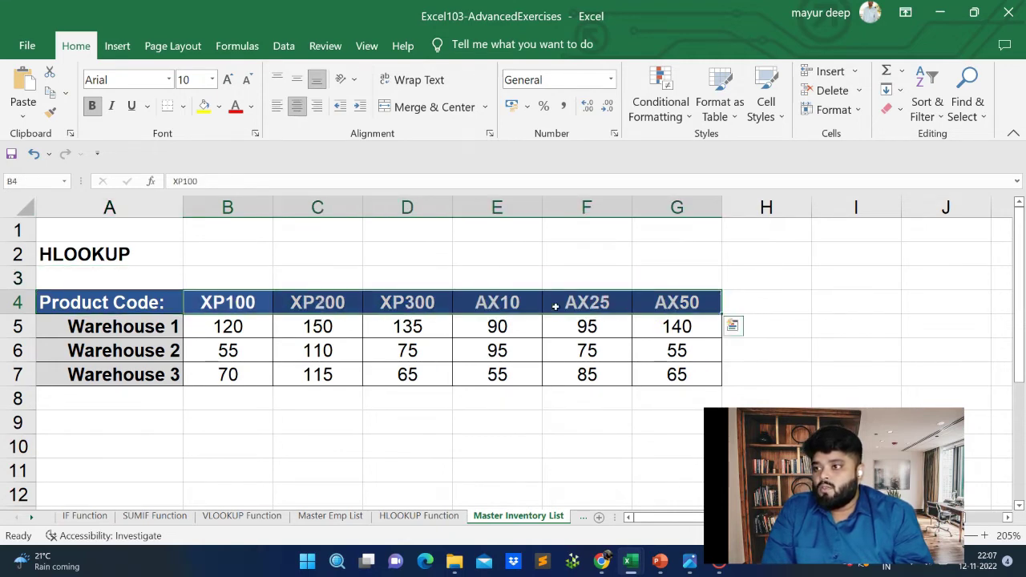
left_click(556, 300)
Examine the vertical column layout on the VLOOKUP Function sheet, from Emp ID in column B through Pay Rate in column F
left_click(229, 515)
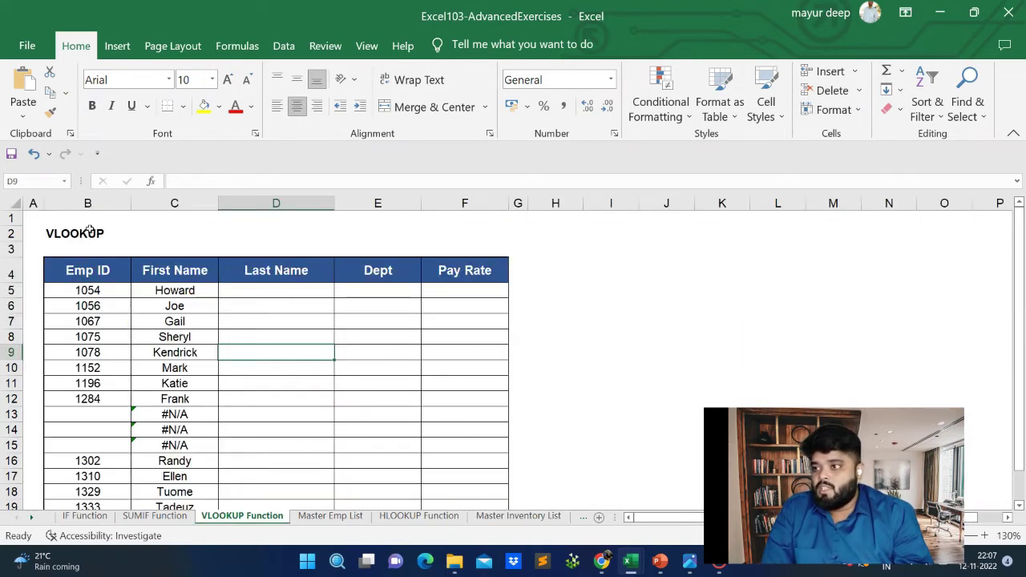
left_click(87, 203)
left_click(75, 272)
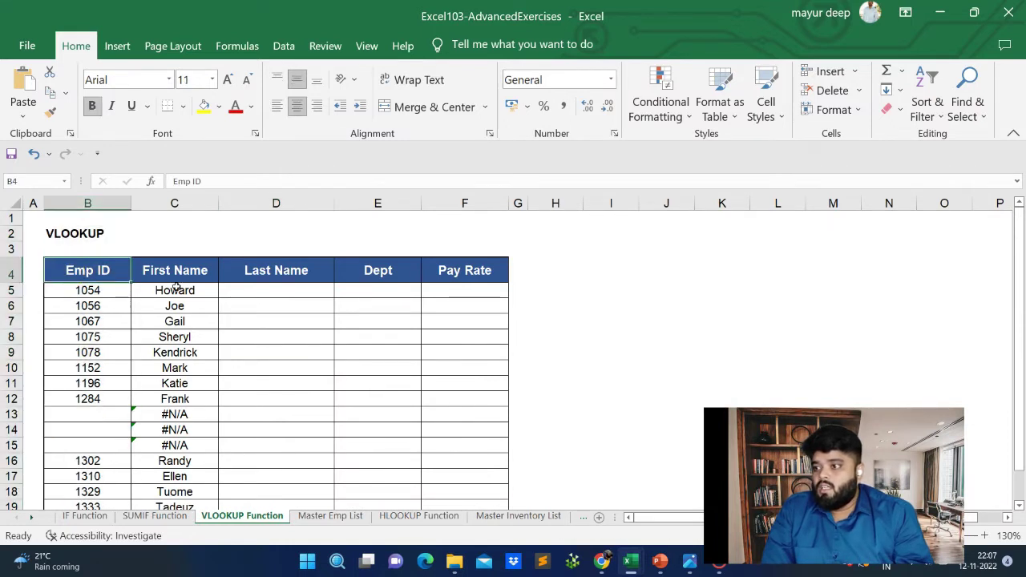
left_click(183, 268)
left_click(248, 202)
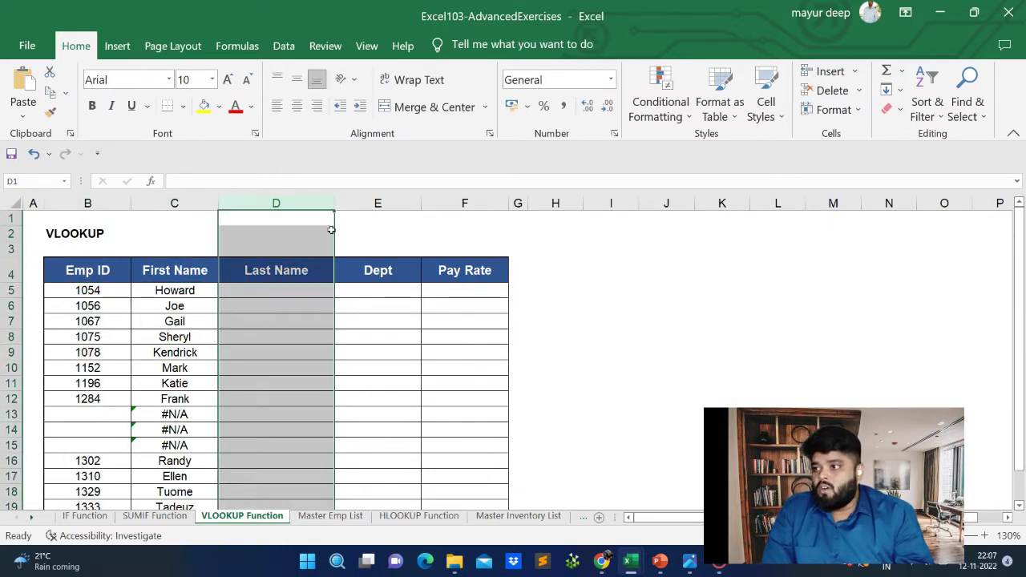
left_click(377, 203)
left_click(462, 203)
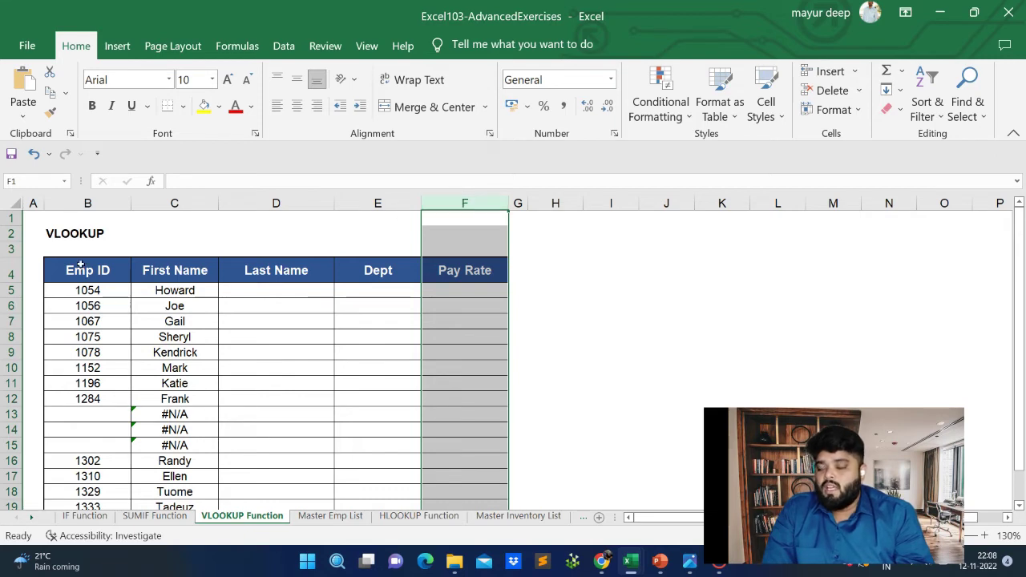
left_click(71, 204)
left_click(152, 202)
left_click(270, 203)
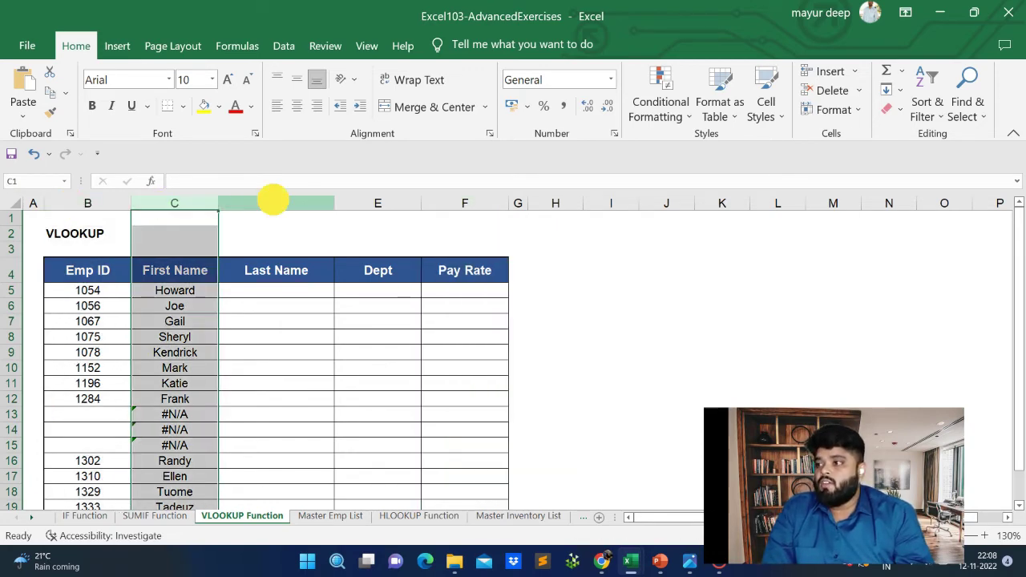
left_click(362, 204)
left_click(361, 203)
left_click(447, 202)
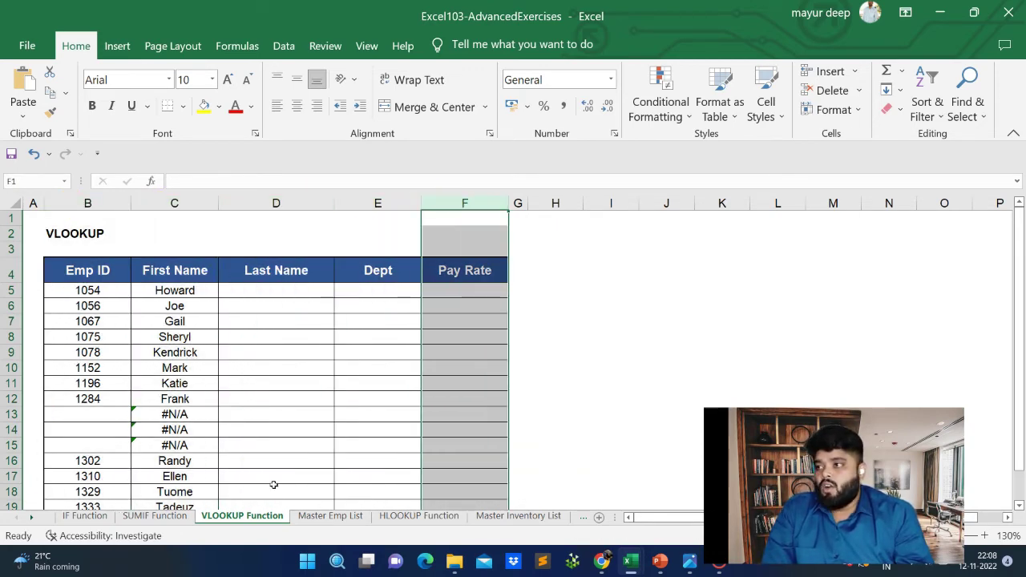
Return to the Master Inventory List sheet and examine the XP200 product code header in cell C4
left_click(486, 517)
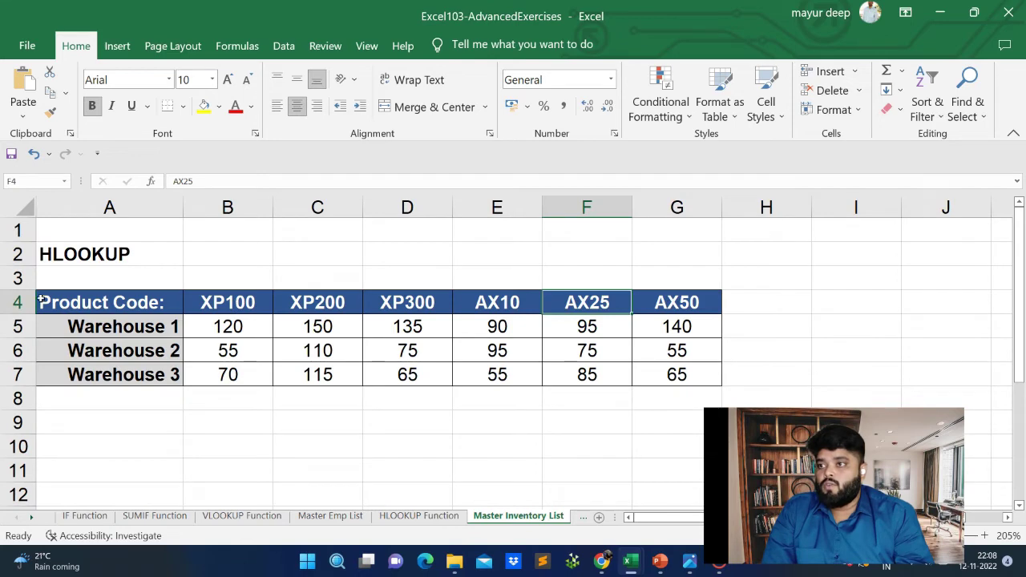
left_click(342, 301)
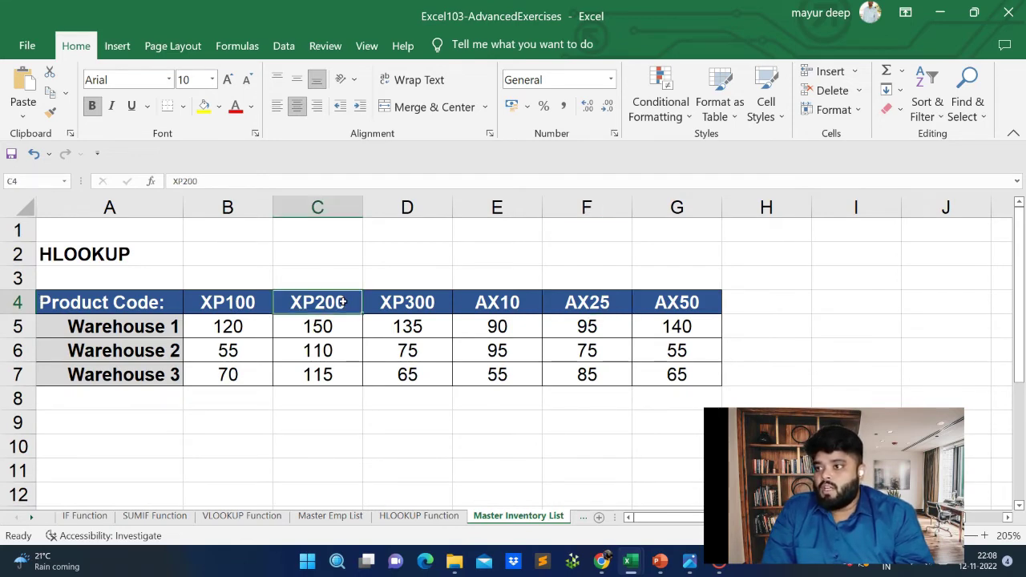
left_click(289, 307)
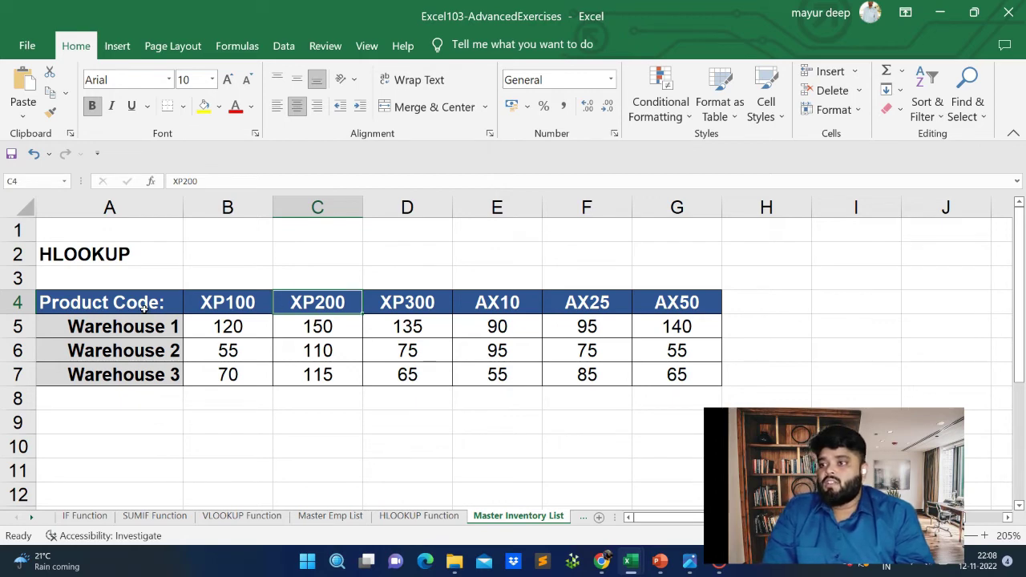